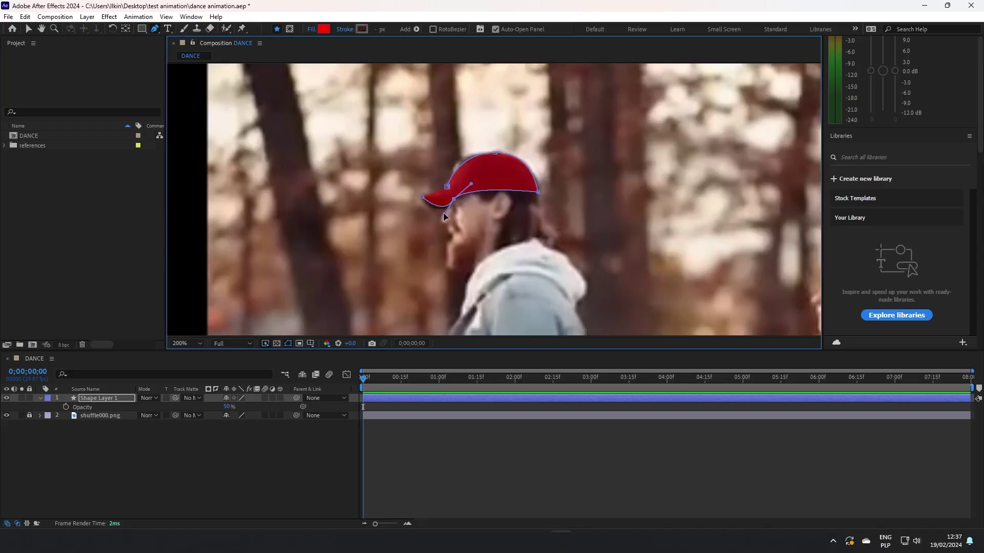
- Adjust the rear corner and crown curve of the red hat shape to follow the cap in the photo
key("g")
left_click_drag(537, 192, 540, 199)
left_click_drag(494, 153, 489, 153)
- Trace the hair beneath the cap and the face profile as separate red shapes
key("F2")
left_click(530, 190)
left_click_drag(554, 231, 557, 242)
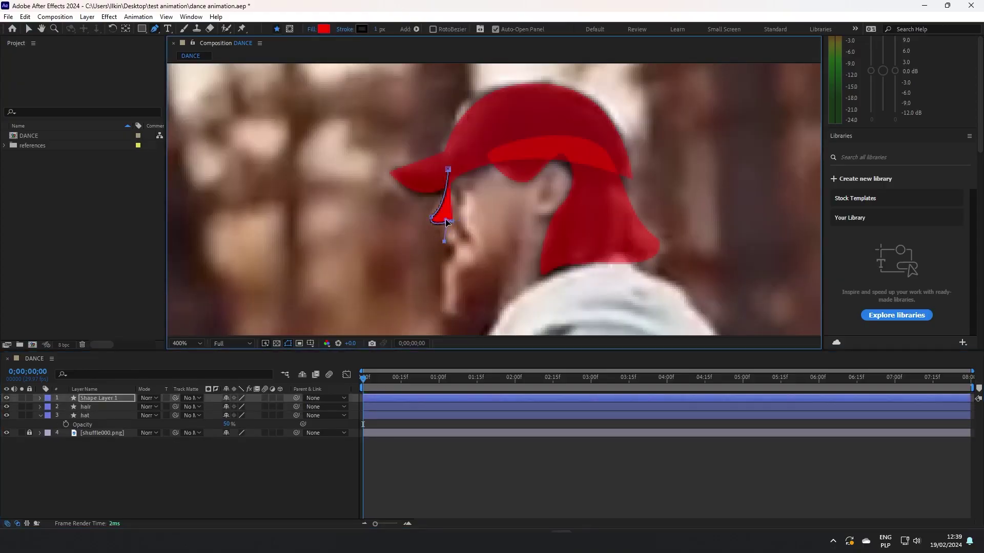
left_click_drag(540, 277, 562, 241)
left_click(448, 169)
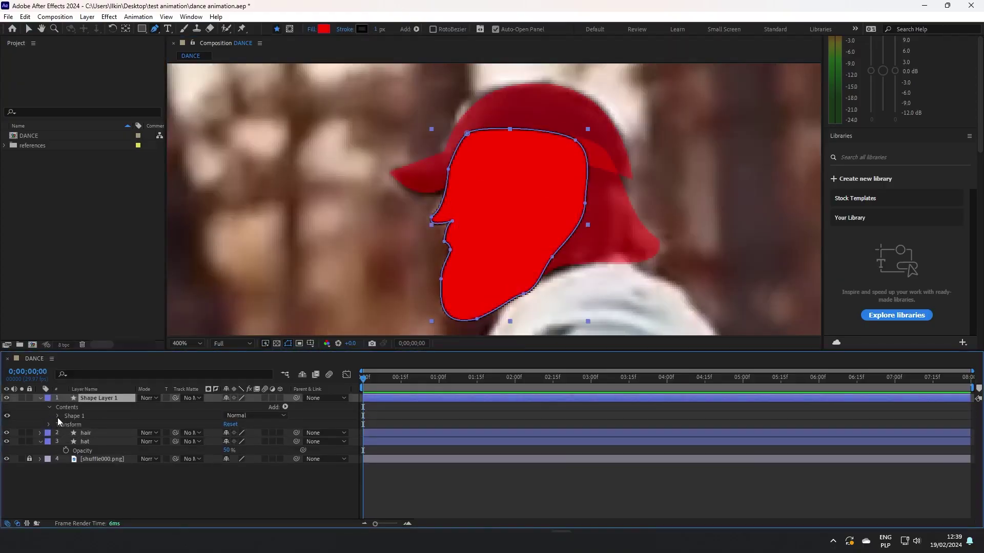
- Set the face shape layer to 50% opacity, name it face, and lower it in the layer stack
key("t")
left_click(226, 407)
type("50face")
left_click_drag(103, 398, 102, 419)
left_click(158, 461)
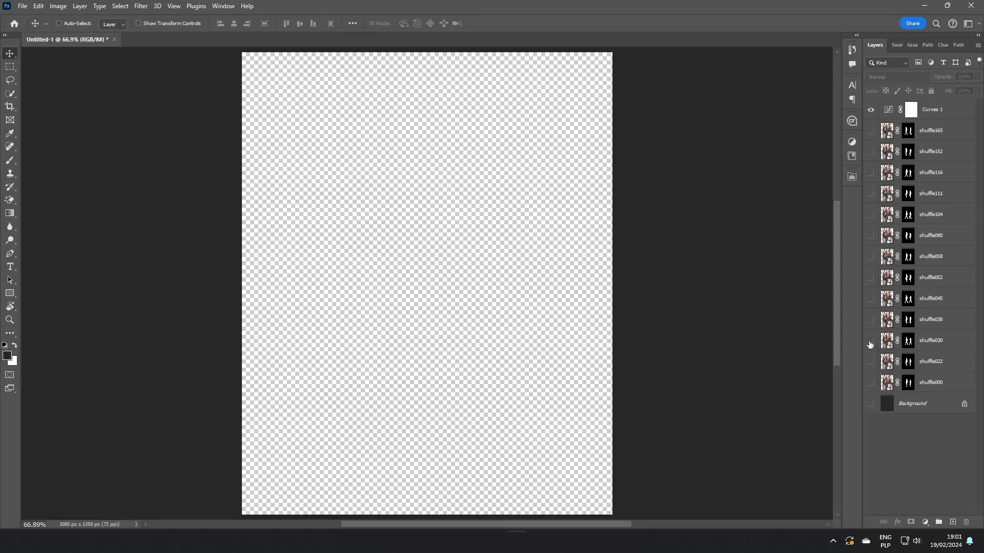
- In Photoshop, show the masked frame layers shuffle038, shuffle052, shuffle080, shuffle111, shuffle045 and shuffle030 in turn
left_click(871, 320)
left_click(871, 278)
left_click(870, 235, "alt")
left_click(871, 193, "alt")
left_click(871, 298, "alt")
left_click(871, 341, "alt")
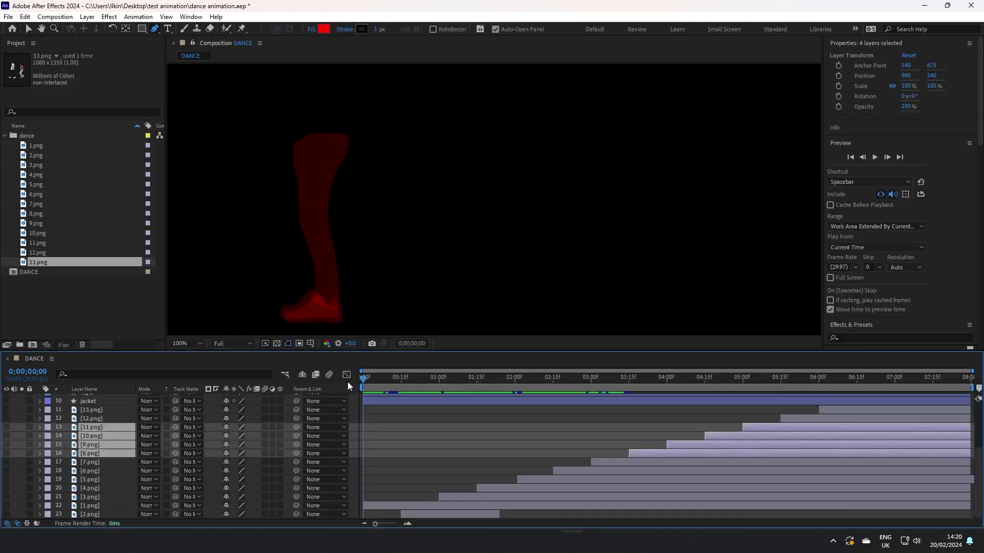
- In After Effects, preview the DANCE composition with its staggered frame images from the start
key("space")
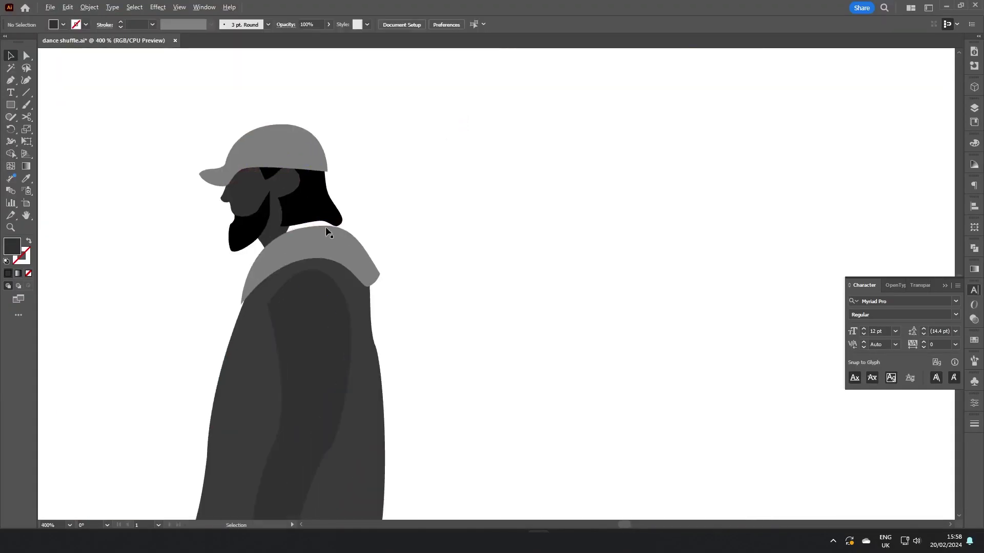
- In Illustrator, reshape the hood's upper edge to close the white gap beneath the hair
left_click(285, 224)
left_click_drag(284, 221, 286, 209)
key("ctrl+z")
left_click(410, 230)
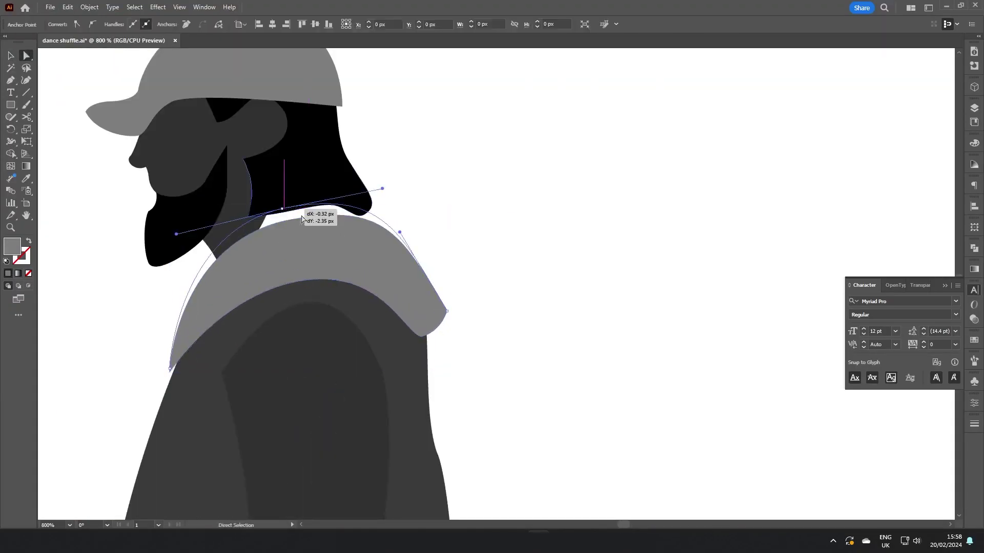
left_click(463, 222)
- Select the whole figure and reposition it near the middle of the artboard
scroll(463, 222, "down", 5)
scroll(387, 268, "down", 3)
key("v")
key("ctrl+a")
left_click_drag(375, 335, 415, 383)
left_click_drag(359, 307, 391, 302)
left_click(448, 302)
key("ctrl+0")
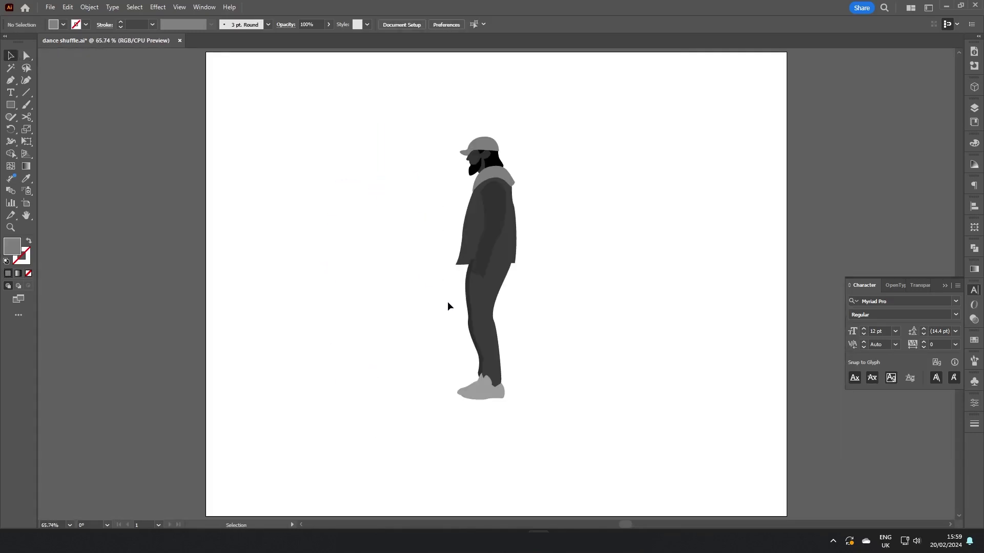
- Try a light neutral grey fill on the face shape
scroll(500, 176, "up", 2)
left_click(464, 154)
double_click(11, 248)
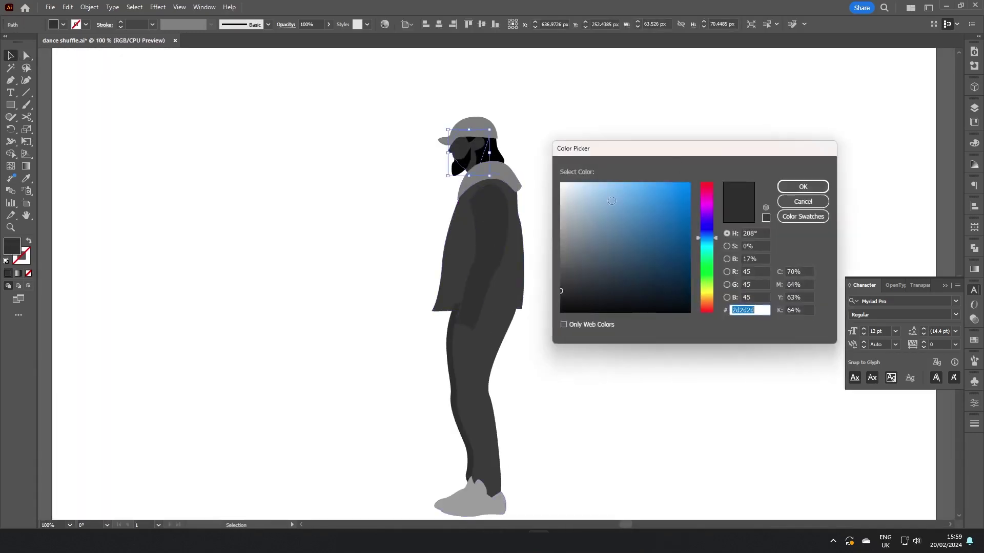
left_click_drag(612, 201, 560, 201)
left_click(784, 188)
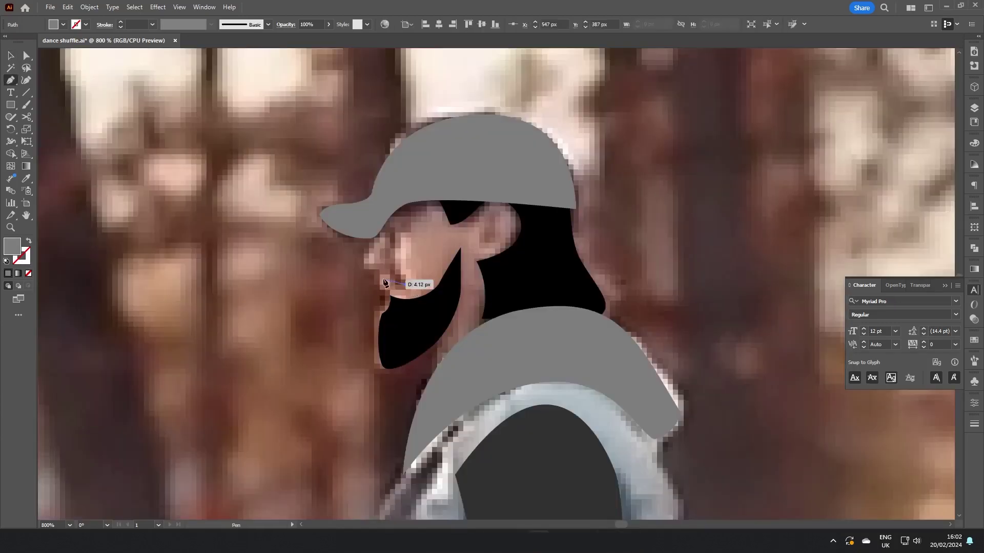
- Draw a black moustache above the beard along the reference photo and adjust the anchor points around the mouth
left_click(418, 287)
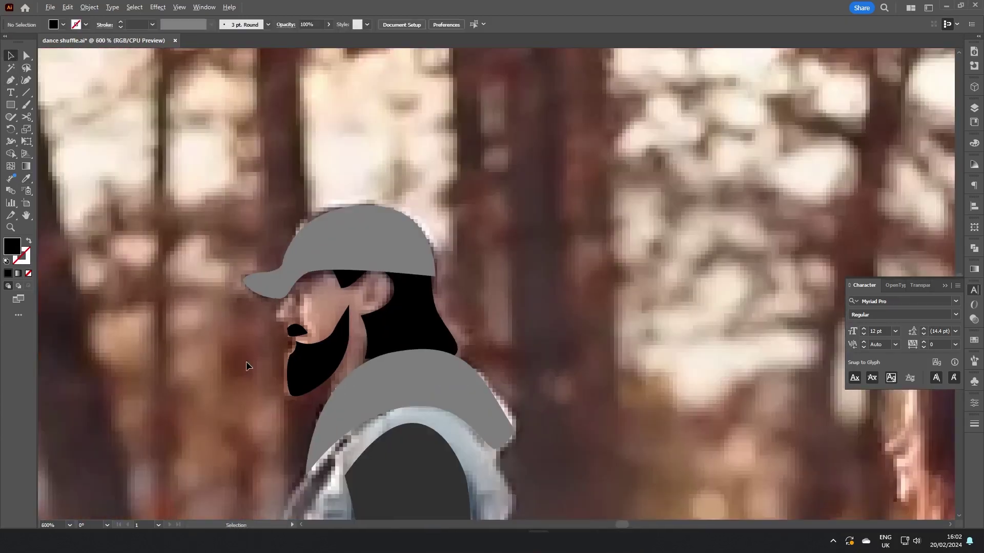
key("ctrl+0")
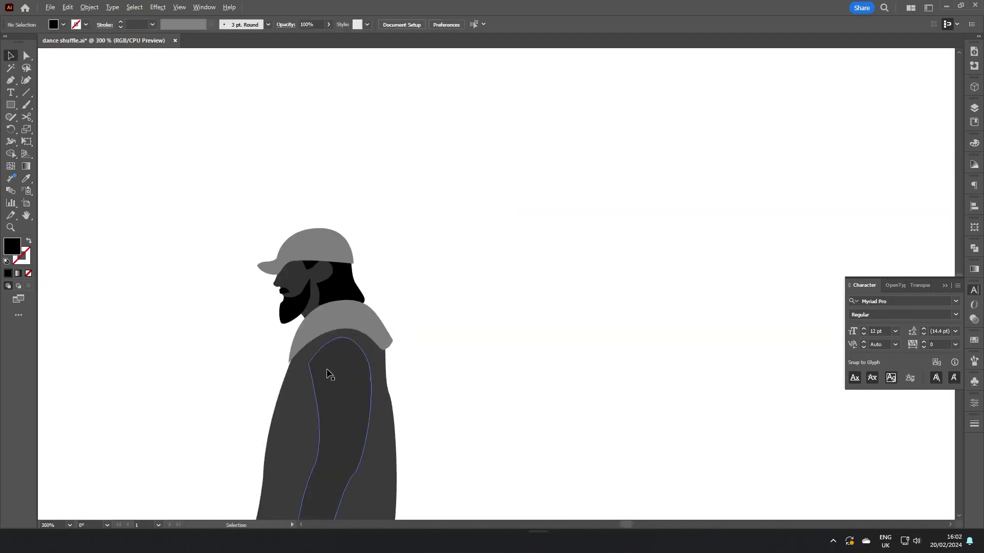
scroll(261, 241, "up", 3)
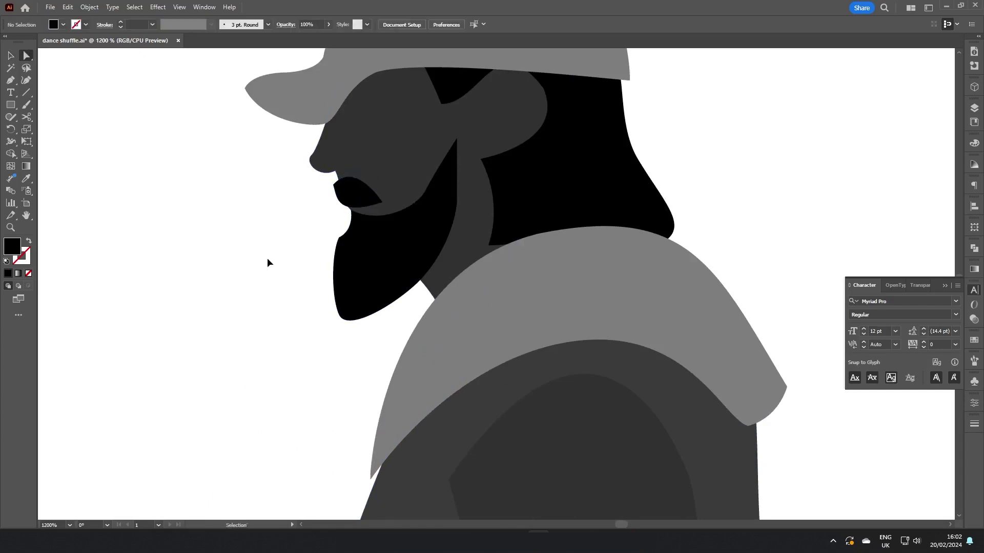
left_click(333, 185)
left_click_drag(334, 208, 327, 203)
left_click(266, 271)
scroll(266, 271, "down", 4)
scroll(296, 252, "up", 4)
left_click_drag(289, 257, 306, 264)
left_click_drag(266, 281, 258, 249)
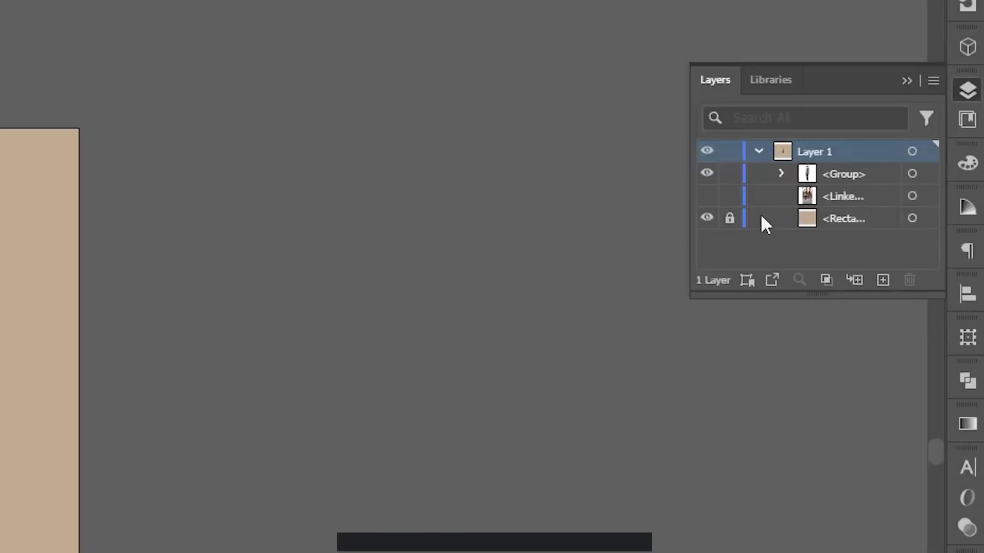
- Select all of the figure artwork and ungroup it into separate parts
left_click(761, 197)
key("ctrl+a")
key("ctrl+shift+g")
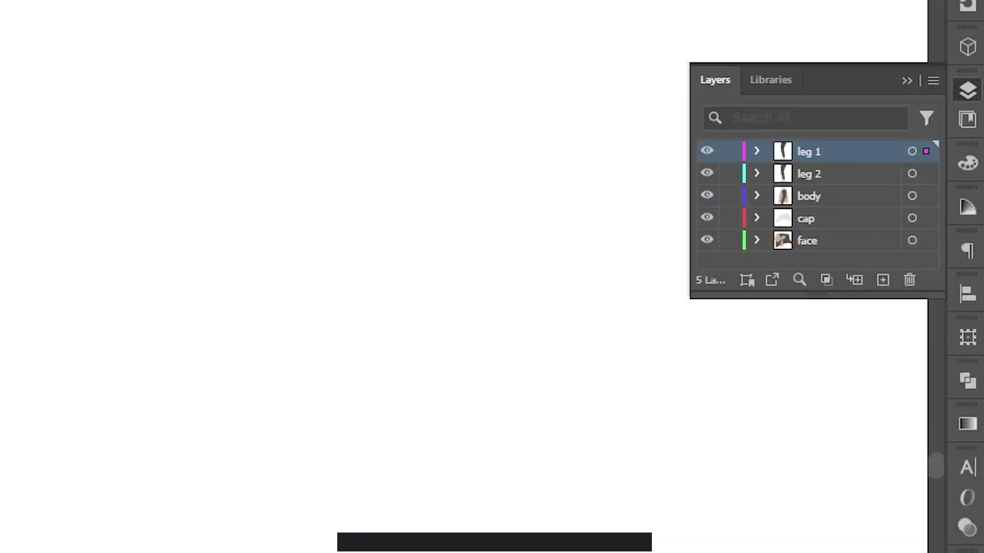
left_click(432, 439)
scroll(432, 439, "right", 1)
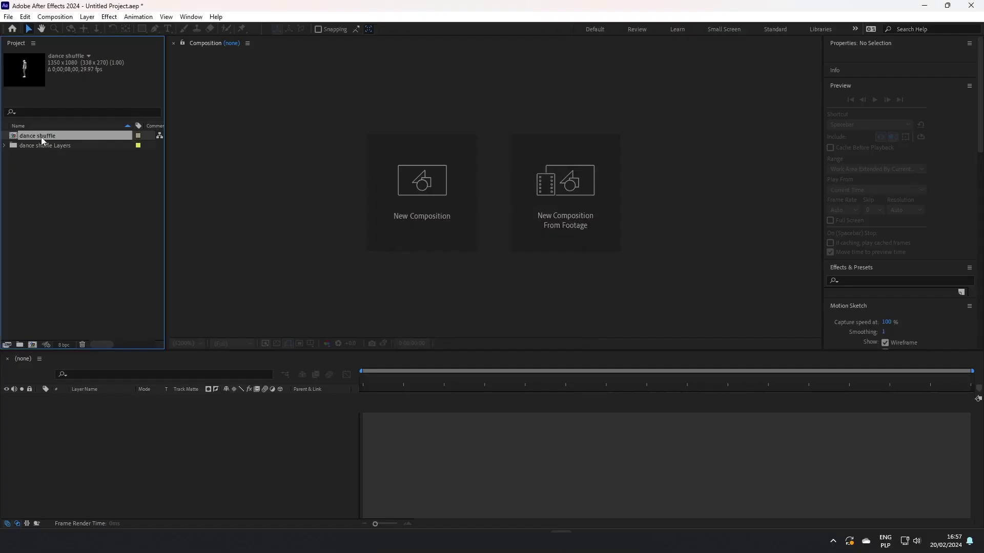
- In After Effects, open the dance shuffle composition and create shapes from all six vector layers
double_click(41, 136)
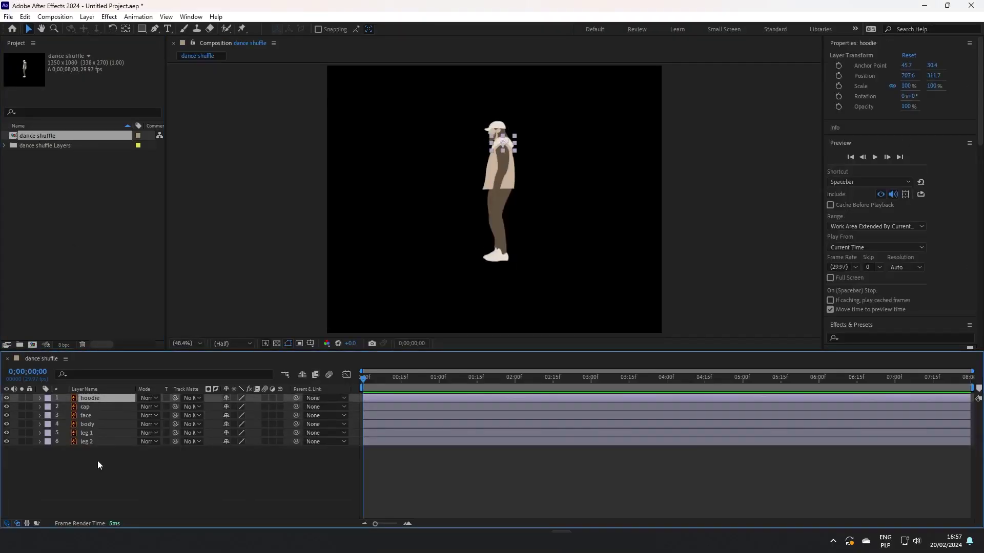
left_click(89, 395, "shift")
right_click(89, 395)
mouse_move(114, 303)
left_click(266, 334)
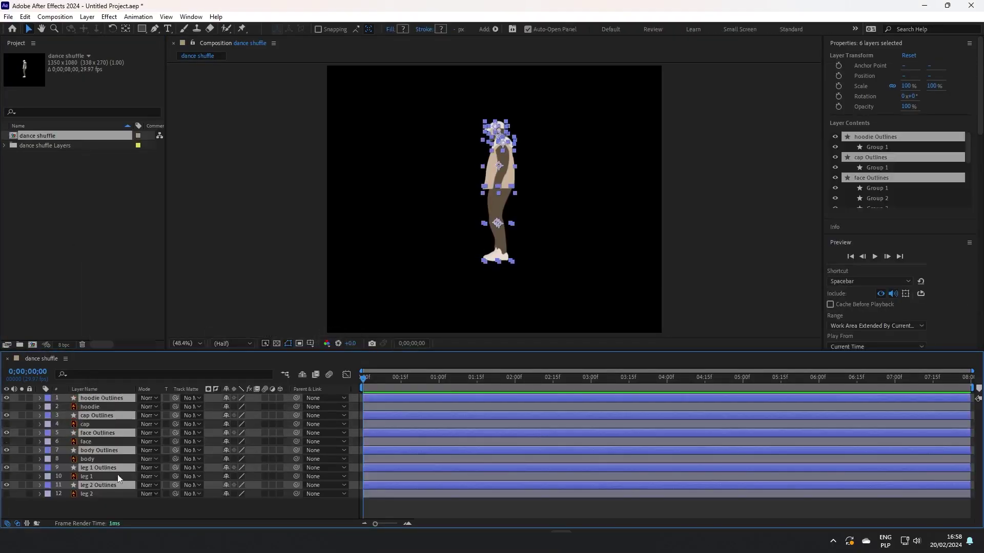
- Delete the original Illustrator layers, keeping only the six Outlines shape layers
left_click(94, 441, "ctrl")
left_click(92, 459, "ctrl")
left_click(90, 476, "ctrl")
left_click(92, 493, "ctrl")
key("Delete")
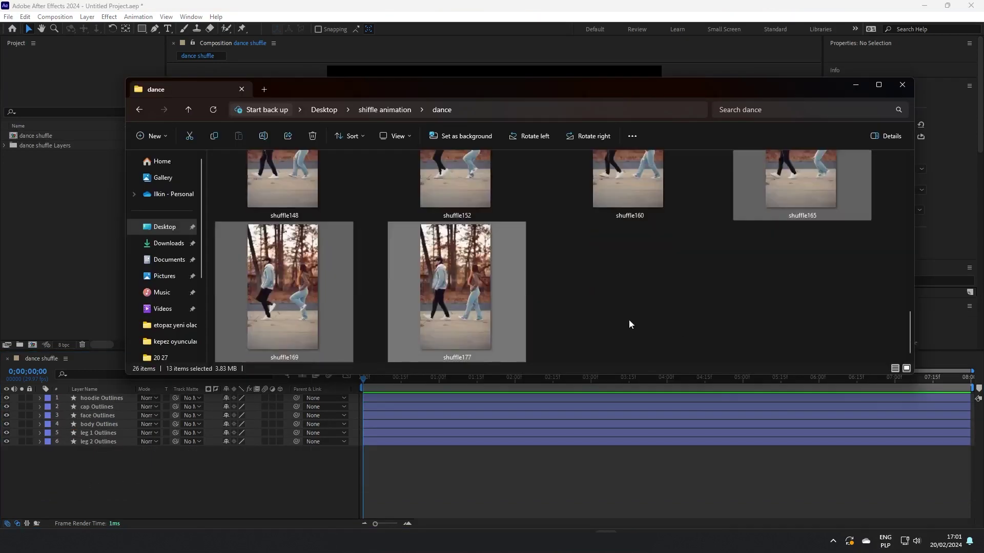
- Import the selected shuffle frame images from the dance folder into the project
left_click_drag(483, 302, 105, 195)
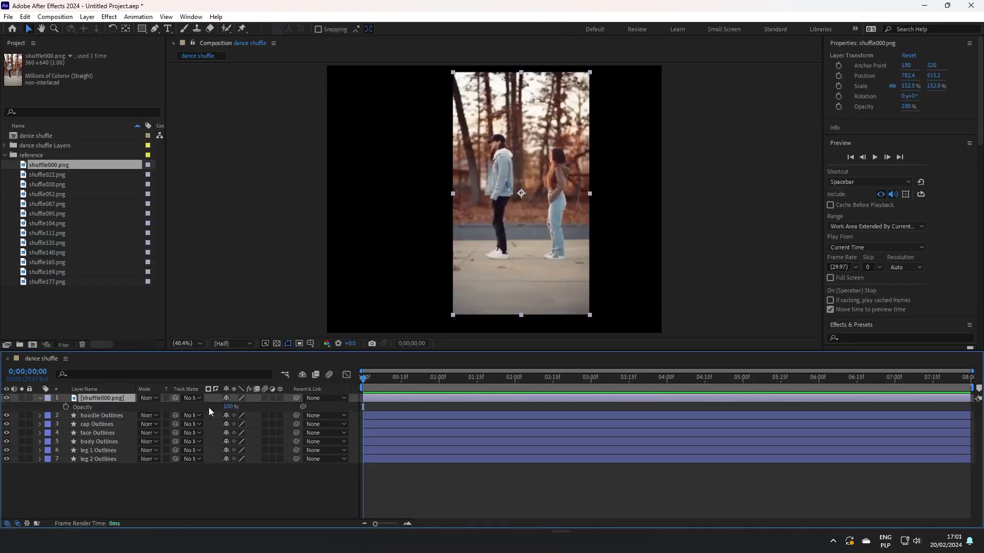
- Lower the shuffle000.png reference layer's opacity to about 68% and align its dancer with the vector figure
left_click_drag(229, 407, 213, 408)
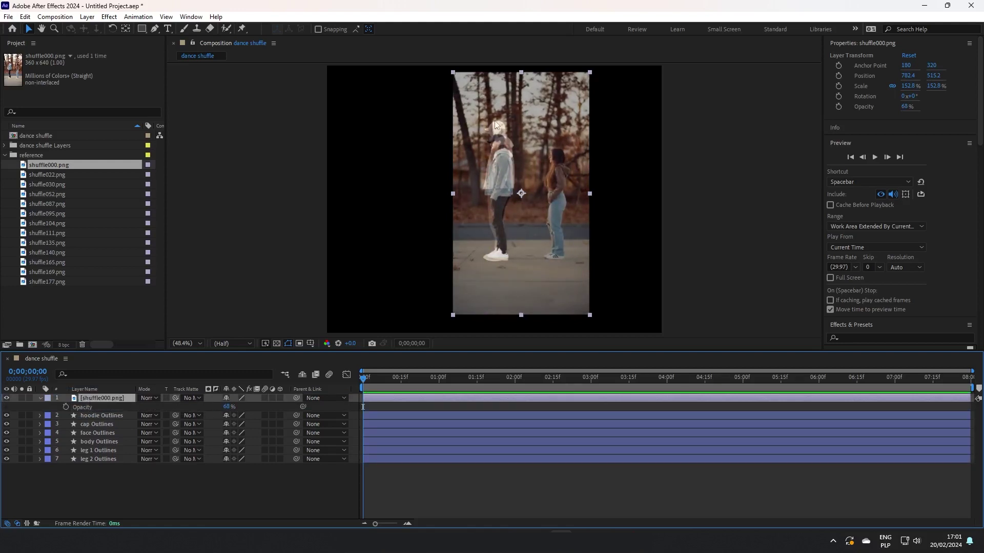
scroll(512, 133, "up", 4)
scroll(488, 151, "down", 1)
left_click_drag(459, 160, 458, 109)
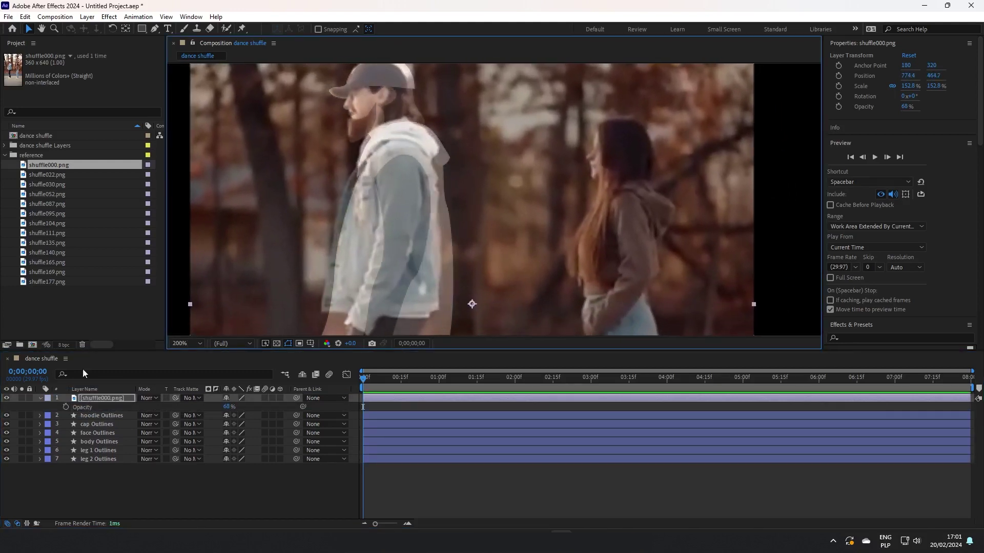
left_click_drag(237, 407, 242, 407)
left_click_drag(394, 209, 408, 231)
key("h")
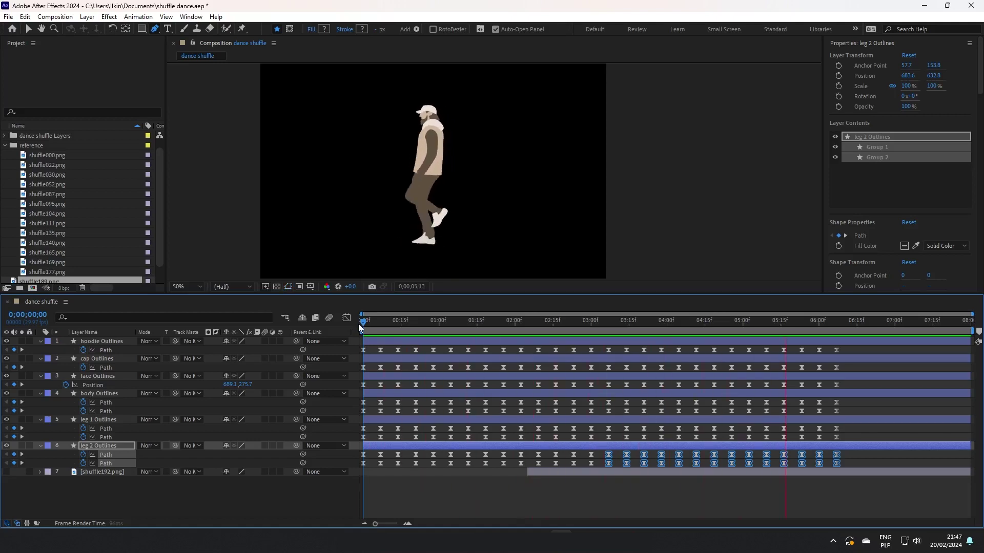
- Copy the first hoodie path and cap path keyframes to 0;00;00;04
key("space")
scroll(371, 330, "up", 3)
left_click_drag(373, 479, 368, 347)
left_click_drag(363, 350, 371, 350)
key("ctrl+v")
left_click(364, 368)
key("ctrl+c")
key("ctrl+v")
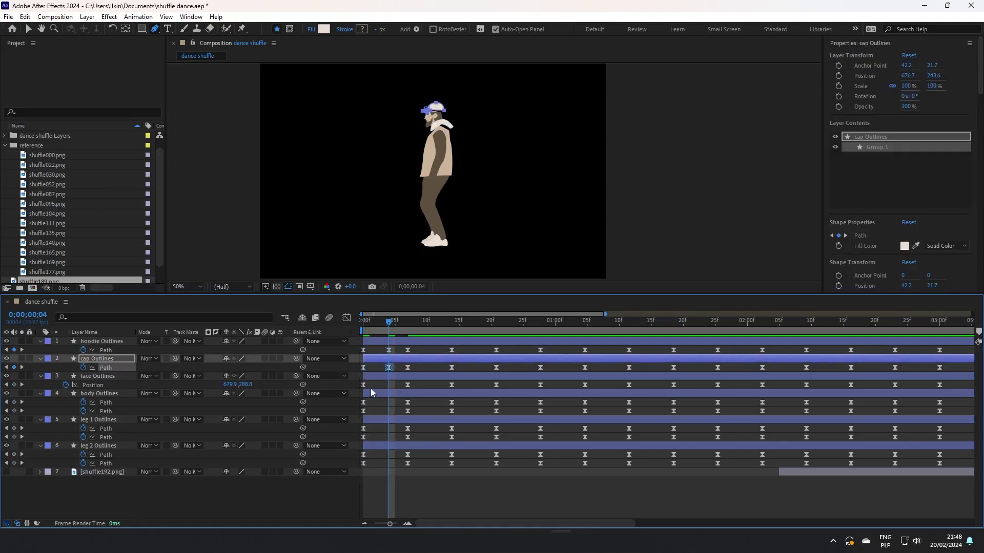
- Copy the first face position keyframe and both first body path keyframes to 0;00;00;04
left_click(363, 385)
key("ctrl+c")
key("ctrl+v")
left_click(363, 403)
key("ctrl+c")
key("ctrl+v")
left_click(363, 411)
key("ctrl+c")
key("ctrl+v")
- Copy the first leg 1 and leg 2 path keyframes to 0;00;00;04
left_click(364, 428)
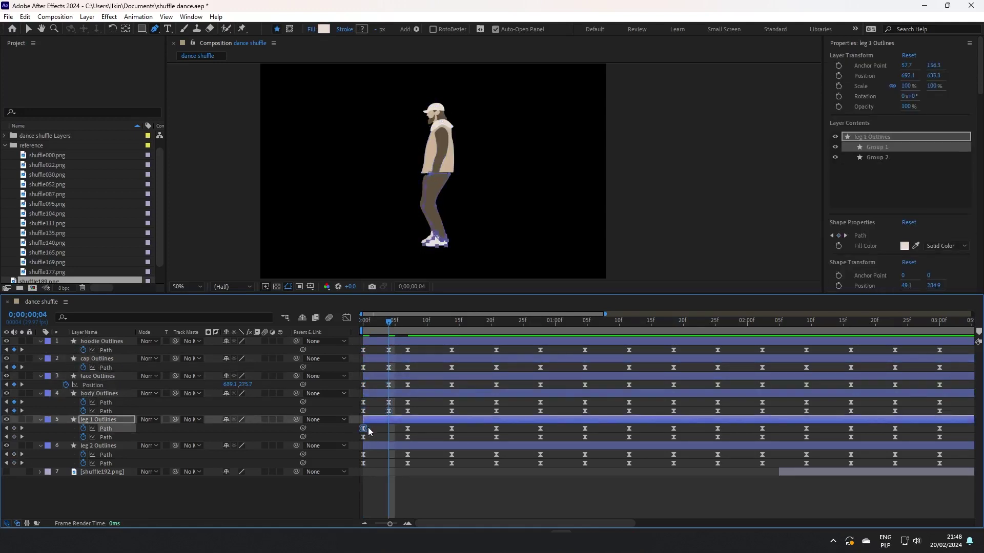
key("ctrl+c")
key("ctrl+v")
left_click(364, 455)
key("ctrl+c")
key("ctrl+v")
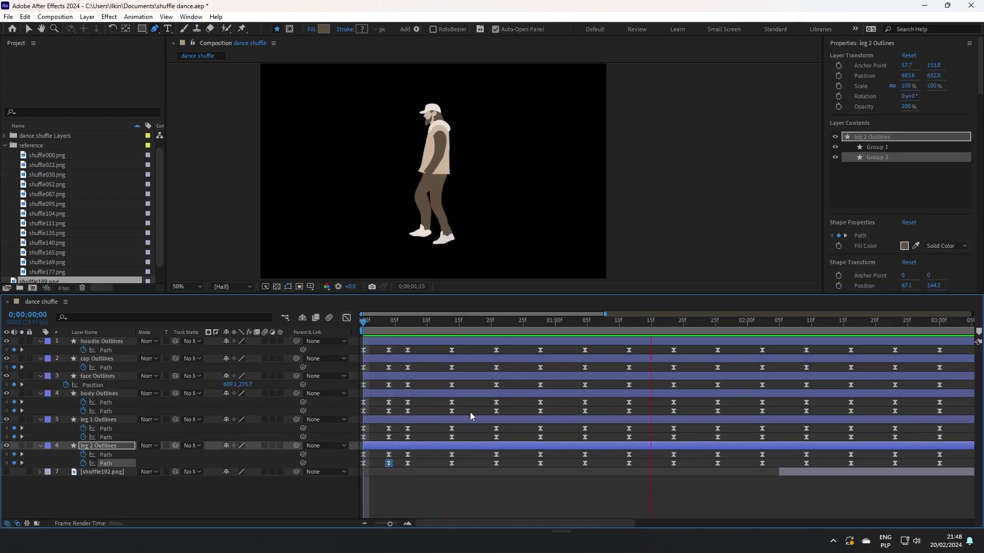
- Copy the third hoodie path, cap path and face position keyframes to 0;00;00;11
left_click(408, 350)
left_click(432, 322)
key("ctrl+c")
key("ctrl+v")
left_click(408, 368)
key("ctrl+c")
key("ctrl+v")
left_click(408, 385)
key("ctrl+c")
key("ctrl+v")
- Copy the third body, leg 1 and leg 2 path keyframes to 0;00;00;11 and preview the motion
left_click(408, 402)
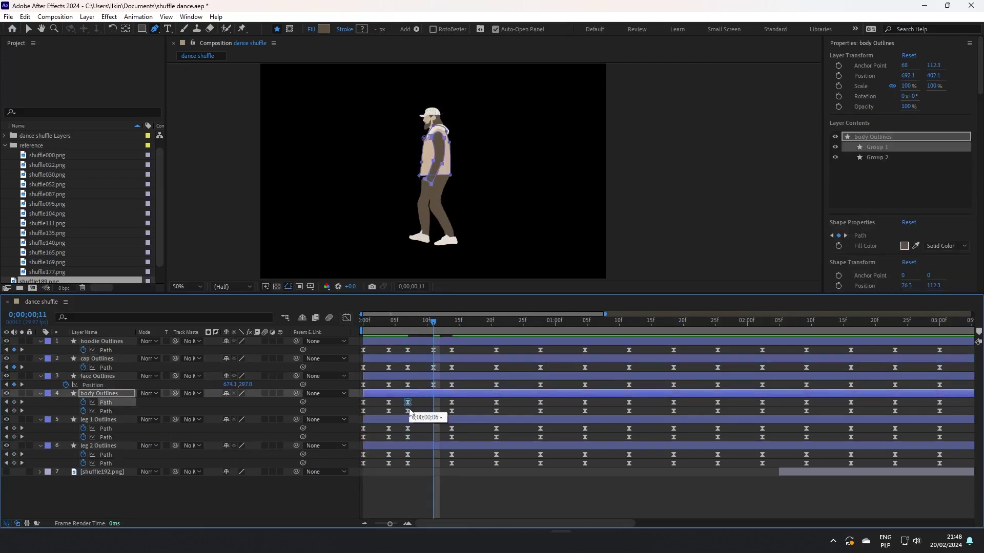
key("ctrl+c")
key("ctrl+v")
left_click(408, 411)
left_click(408, 454)
key("ctrl+c")
key("ctrl+v")
left_click(407, 464)
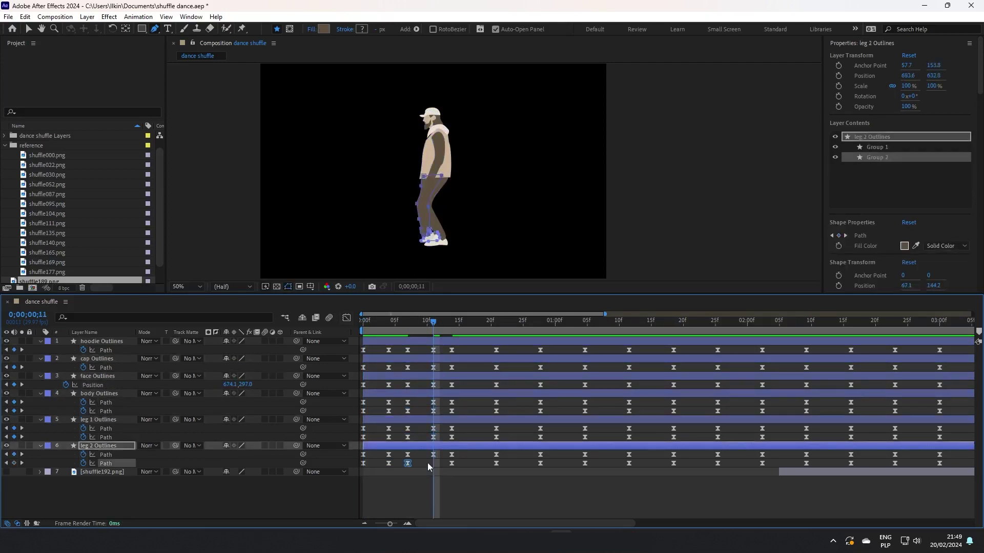
key("space")
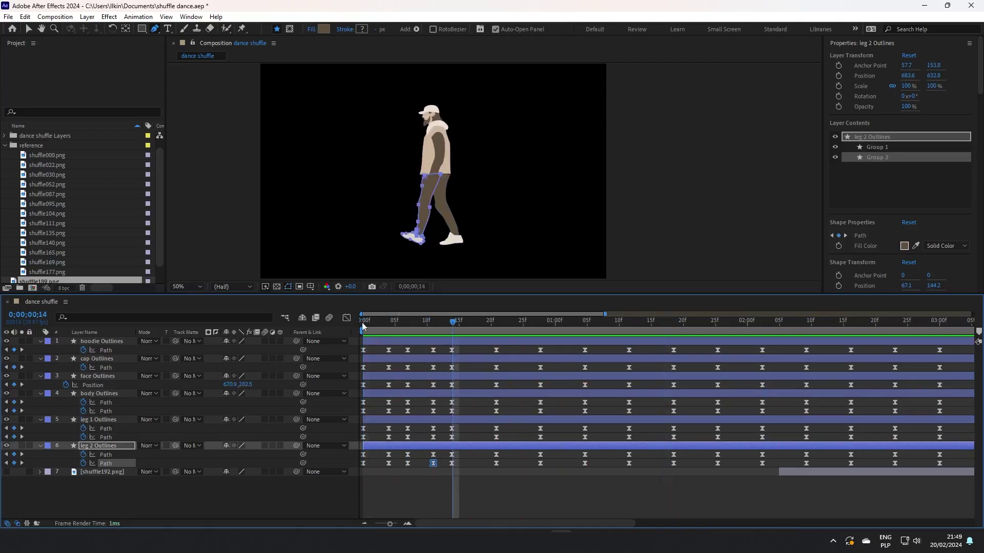
- Collapse the properties of all six outline layers and preview the opening of the animation
left_click(41, 342)
left_click(41, 350)
left_click(41, 358)
left_click(41, 368)
left_click(41, 376)
left_click(41, 385)
key("=")
key("=")
left_click(264, 410)
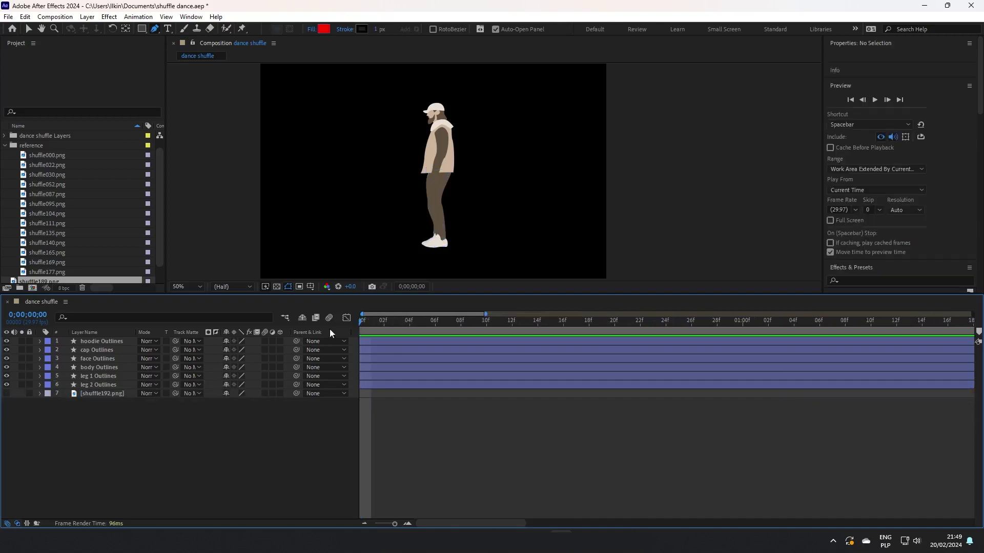
key("space")
key("semicolon")
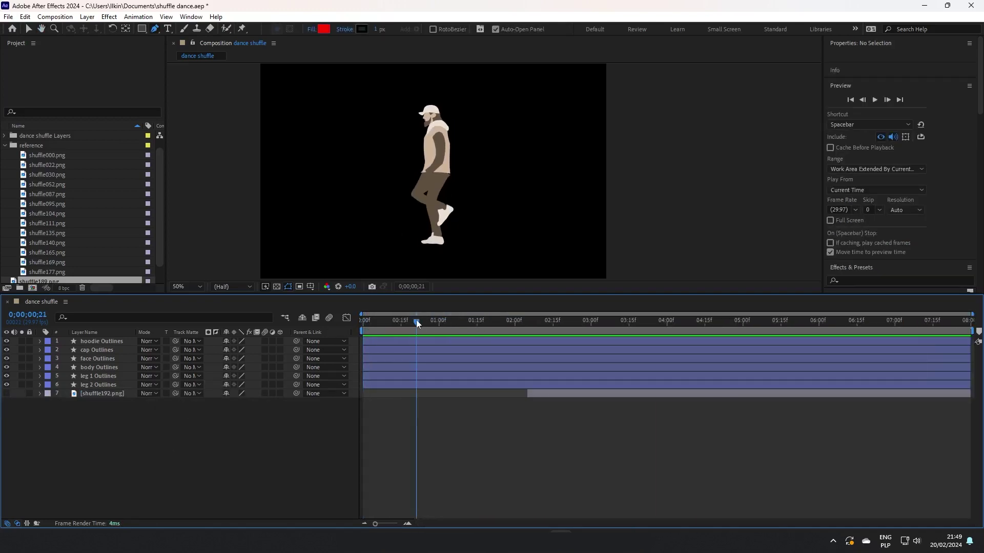
- Reveal the keyframed properties of the outline layers and undo the last two changes
key("u")
key("=")
key("ctrl+z")
key("ctrl+z")
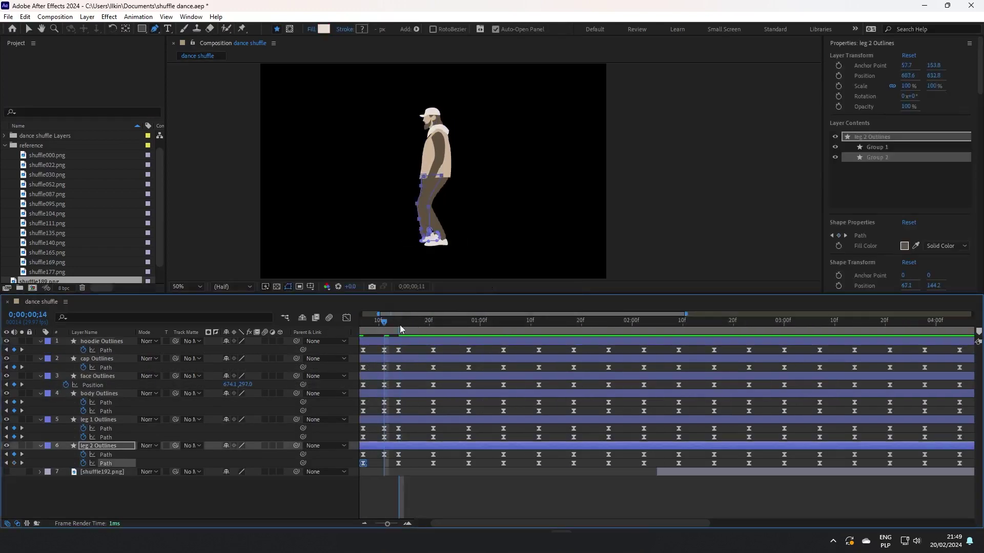
- Raise the upper points of the leg outlines under the jacket hem at 0;00;00;14 to close the gap
scroll(420, 178, "up", 2)
left_click(439, 176)
left_click(173, 352)
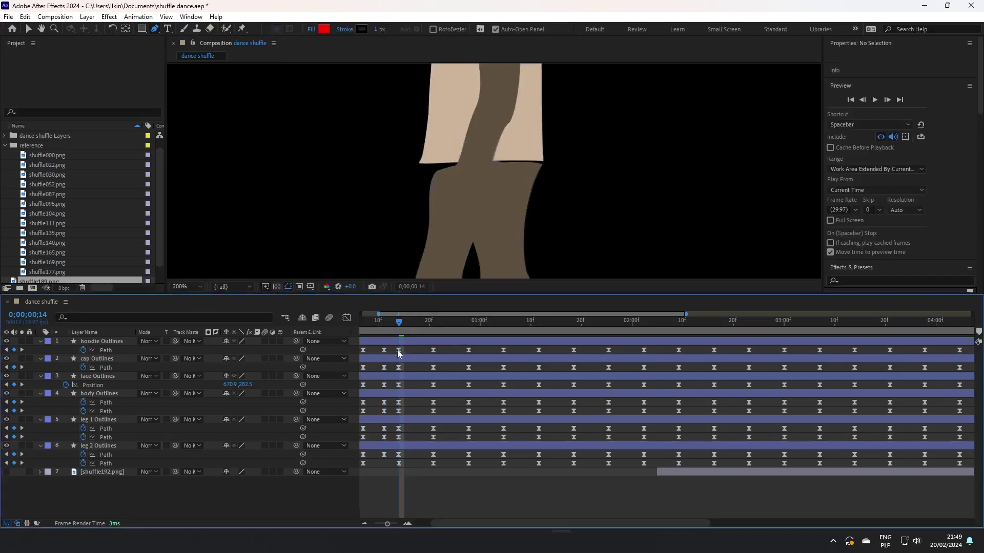
left_click(99, 419)
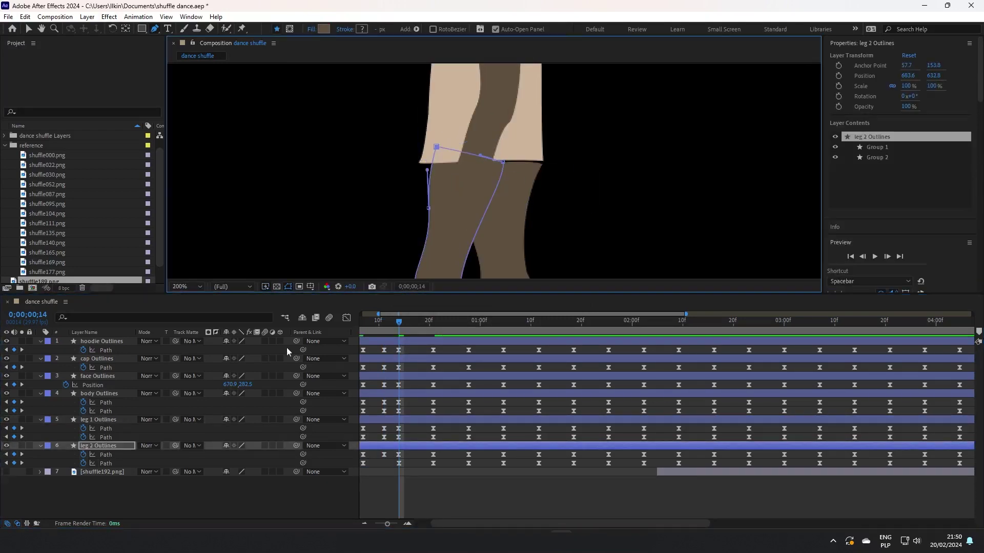
left_click_drag(542, 164, 541, 155)
scroll(417, 339, "down", 1)
scroll(482, 205, "down", 1)
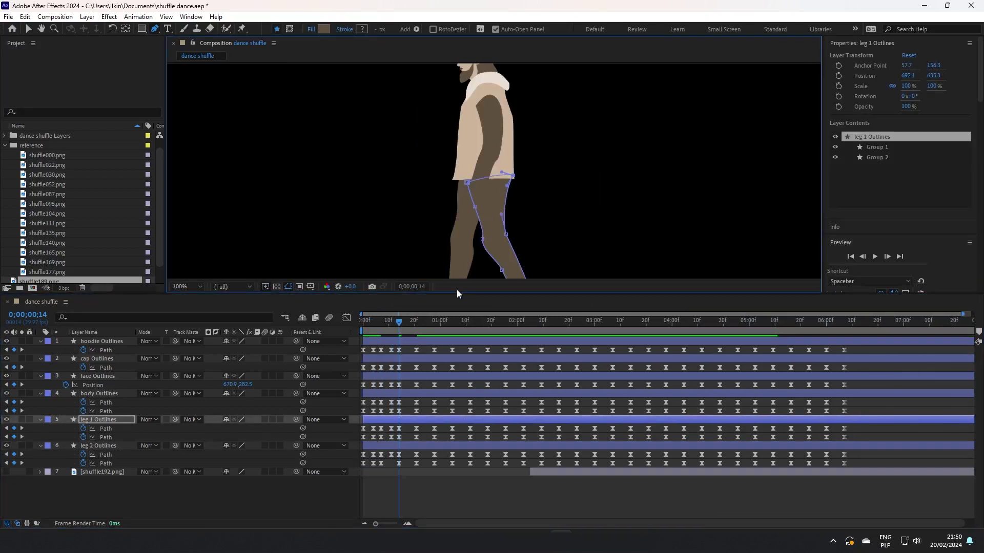
- Go to 0;00;00;22 and preview the animation to check the raised-leg pose
left_click_drag(399, 322, 419, 328)
key("space")
key("space")
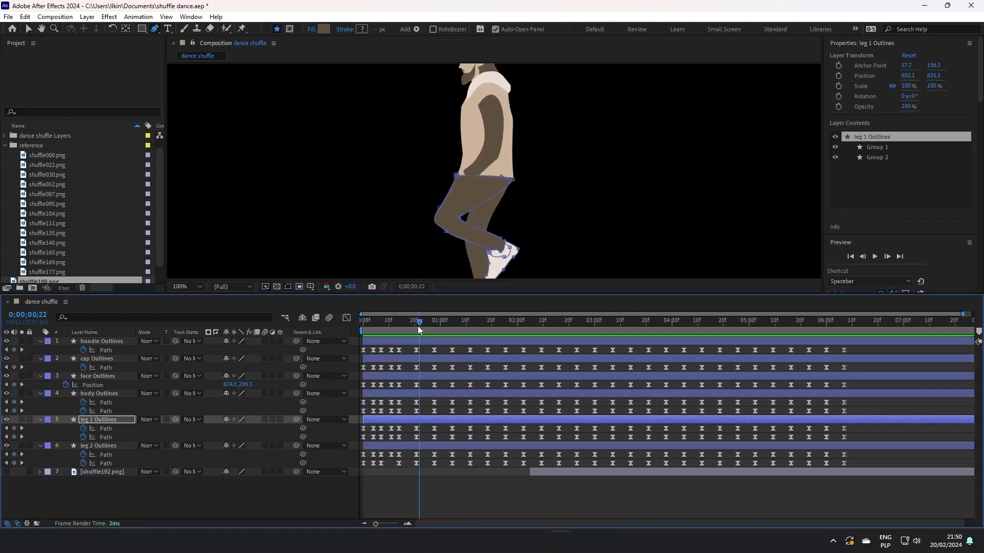
- Raise the upper rear point of the leg 1 outline into the jacket hem at 0;00;00;21
scroll(533, 230, "up", 1)
left_click_drag(477, 249, 477, 237)
scroll(440, 208, "down", 1)
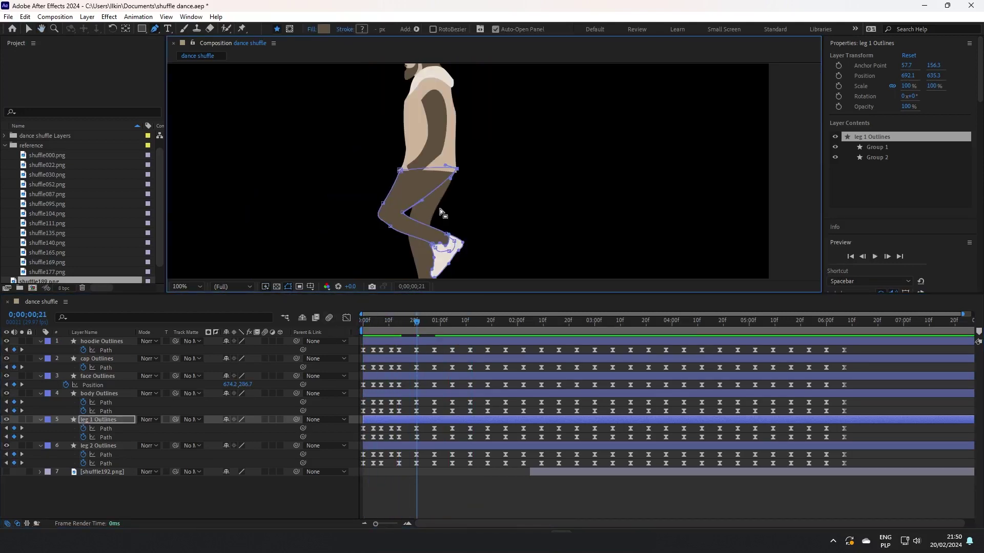
- Go to the 0;00;02;16 keyframe and close the gap between the jacket hem and the top of the legs
left_click_drag(417, 326, 559, 380)
left_click(558, 350)
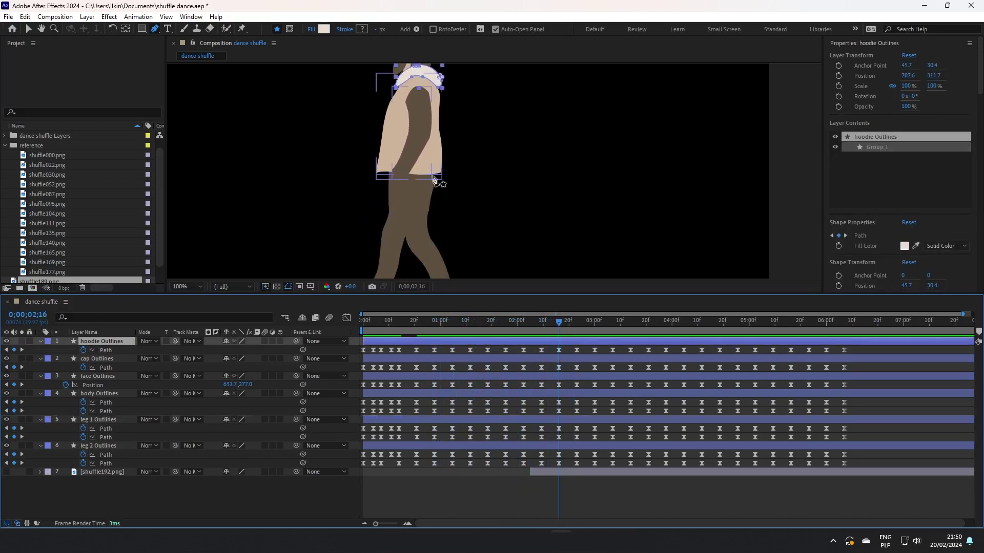
left_click(426, 196)
scroll(426, 196, "up", 3)
scroll(426, 196, "down", 3)
- Raise the upper rear point of the leg 2 outline into the jacket hem at 0;00;02;23
left_click_drag(559, 323, 578, 327)
scroll(456, 193, "up", 2)
left_click(100, 447)
left_click_drag(464, 158, 478, 147)
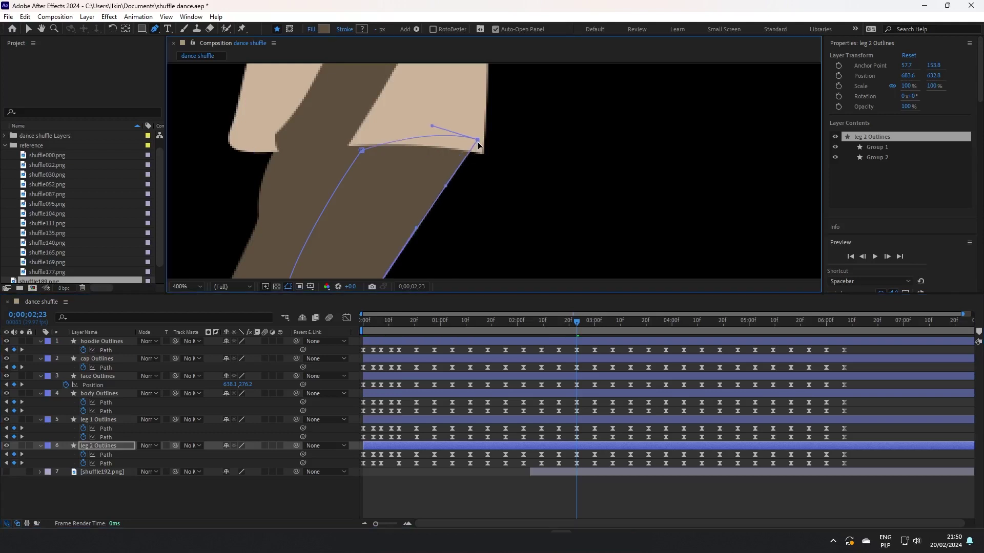
- Fix the leg tops under the jacket hem at 0;00;03;21 and raise leg 1's upper rear point at 0;00;03;28
left_click_drag(577, 323, 647, 340)
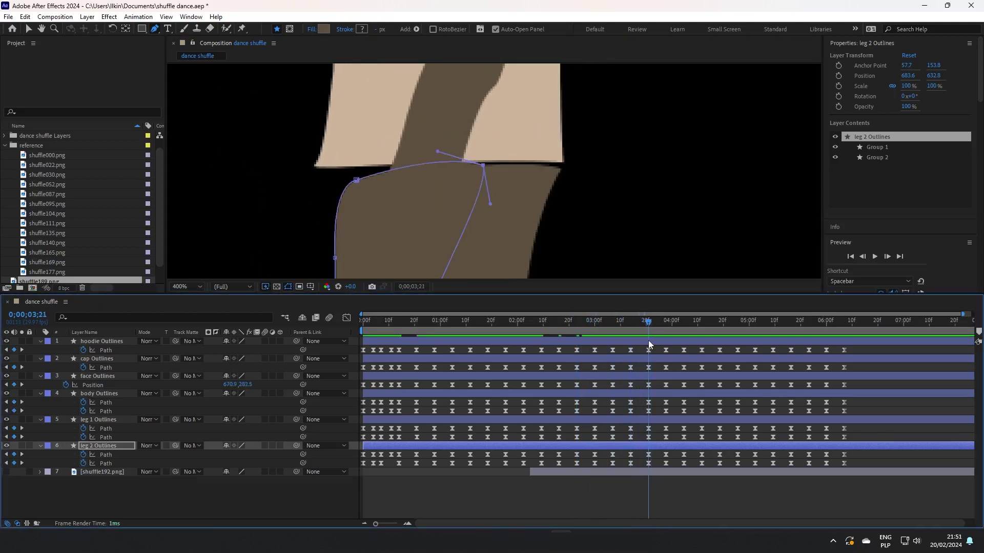
left_click(417, 164)
left_click_drag(651, 322, 666, 324)
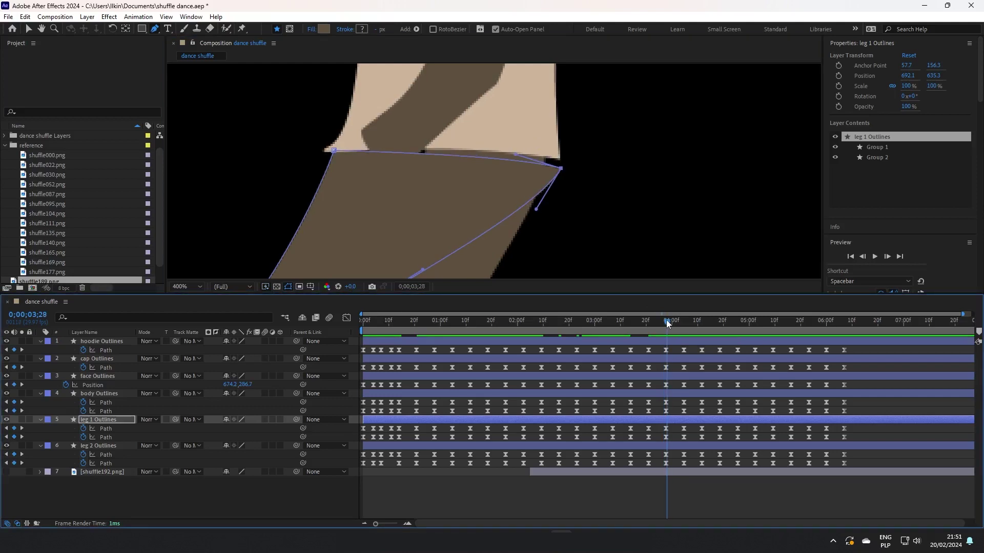
left_click_drag(561, 168, 557, 152)
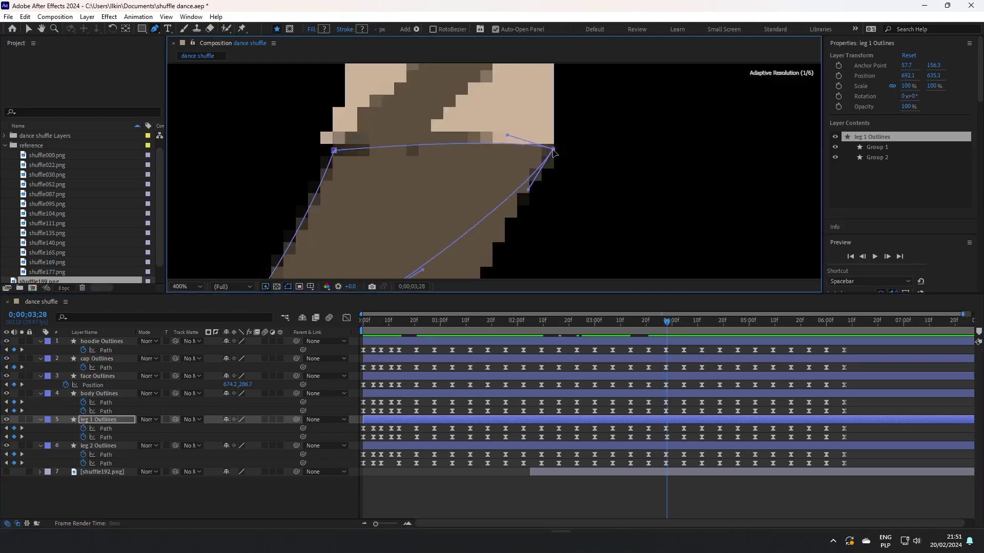
- Raise the upper front point of the leg 2 outline at 0;00;05;02, and select leg 1 at a later keyframe
left_click_drag(666, 331, 754, 339)
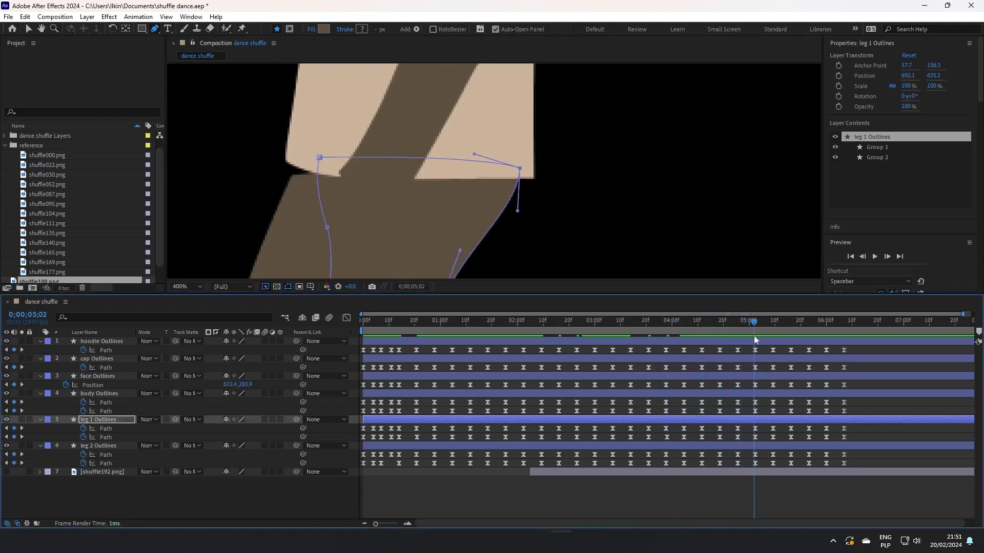
key("ctrl+Down")
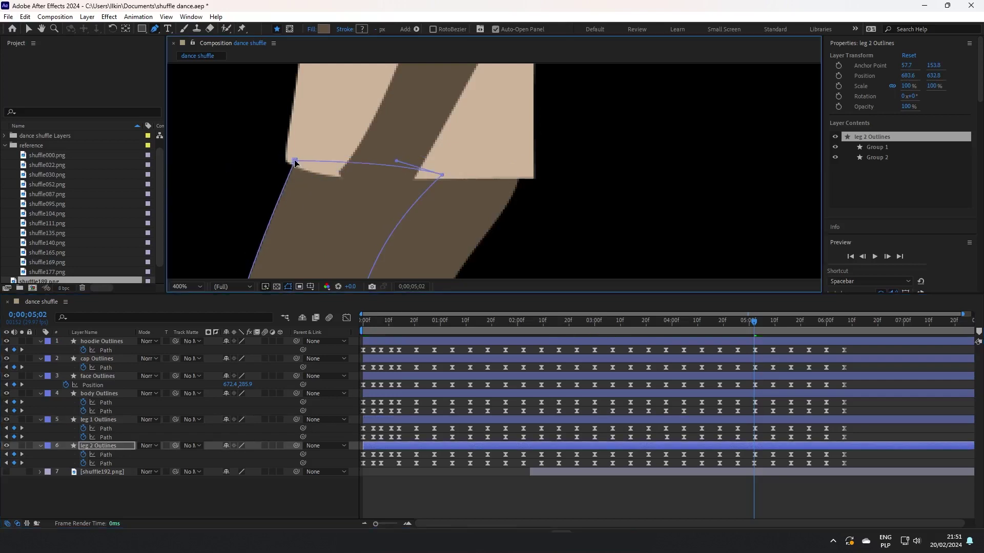
left_click_drag(754, 326, 808, 322)
key("ctrl+Up")
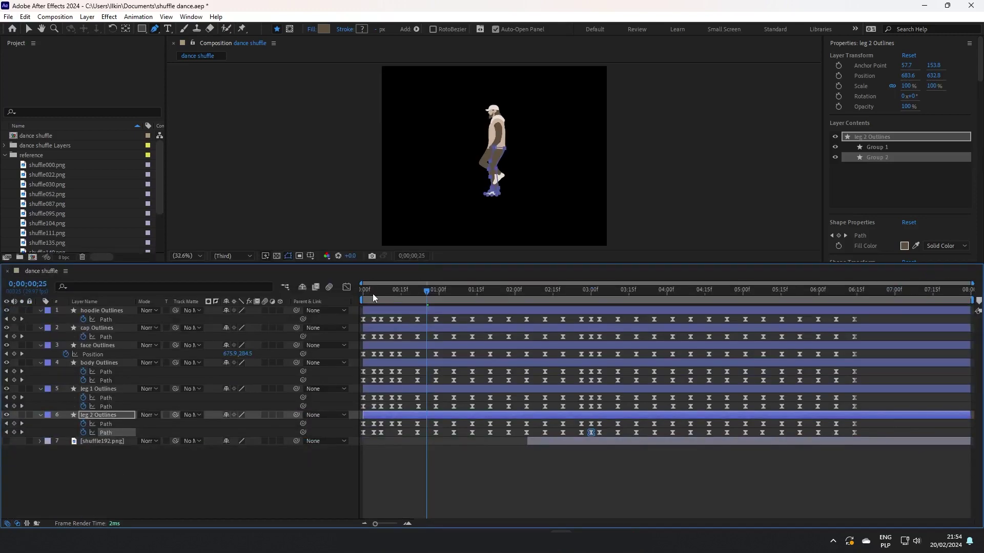
- Copy the first path keyframes of the hoodie and cap outlines to 0;00;06;21
left_click_drag(373, 294, 872, 296)
key("ctrl+v")
left_click(363, 337)
key("ctrl+c")
key("ctrl+v")
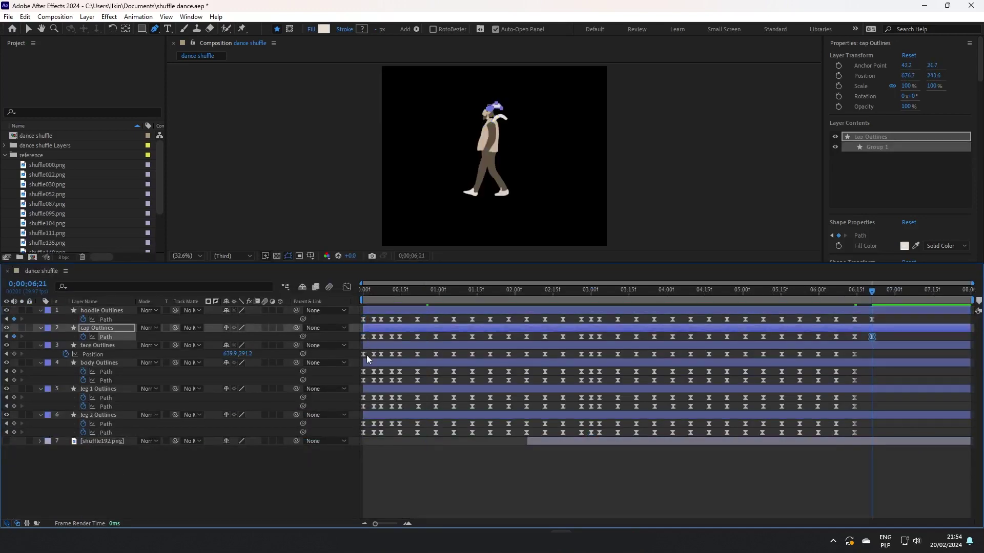
- Copy the first face position keyframe and the first body path keyframe to 0;00;06;21
left_click(363, 354)
key("ctrl+c")
key("ctrl+v")
left_click(363, 372)
key("ctrl+c")
key("ctrl+v")
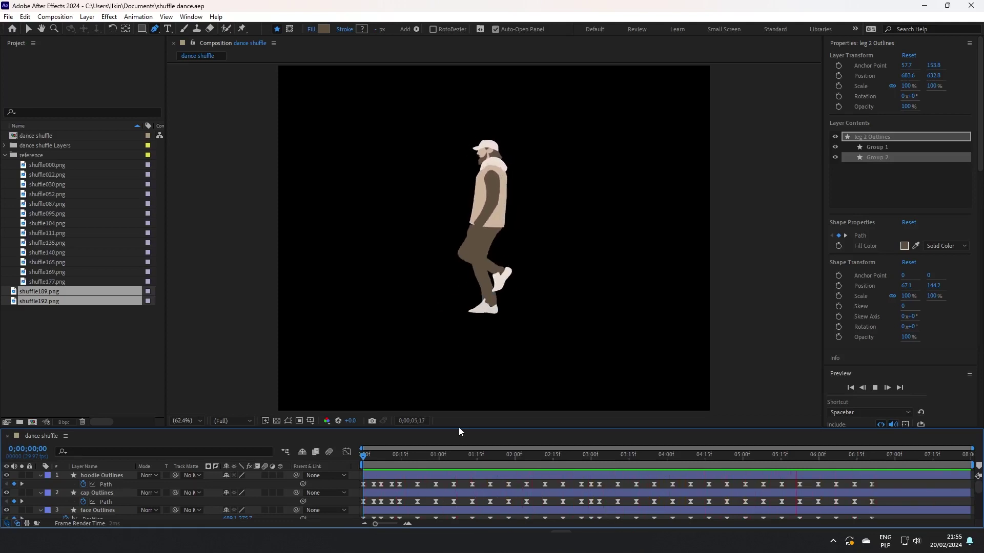
- Stop the preview at the start, enlarge the timeline and collapse the keyframed properties of all six outline layers
left_click(370, 456)
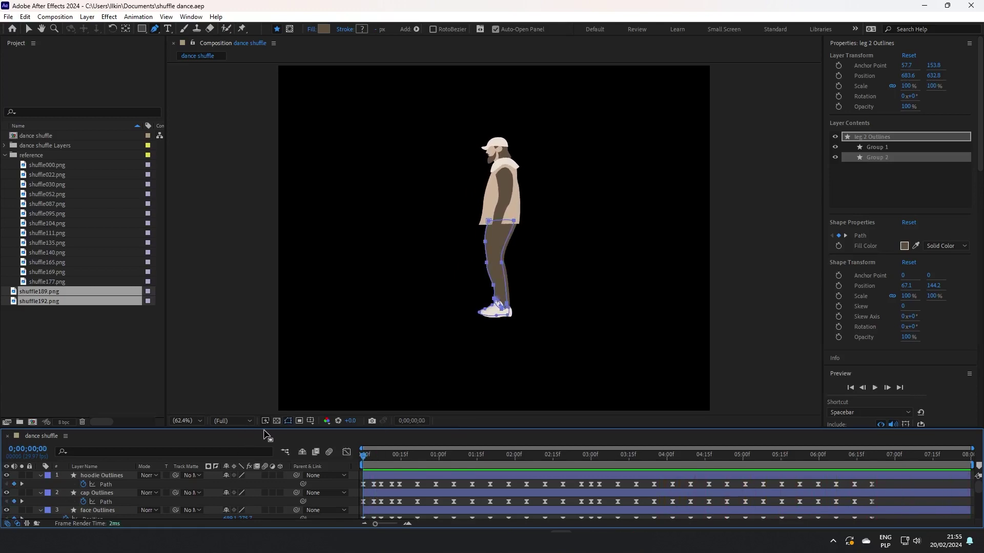
left_click_drag(261, 428, 261, 254)
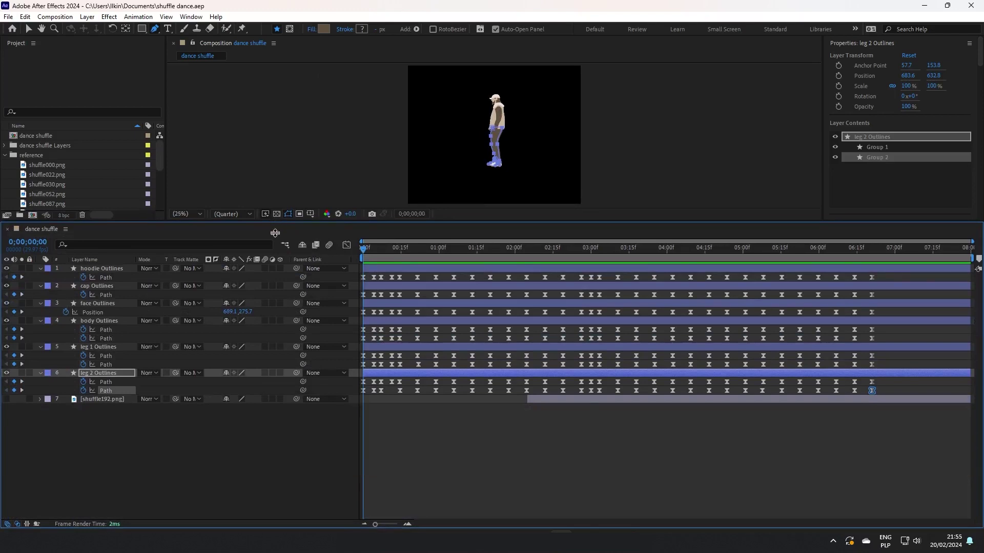
left_click(128, 475)
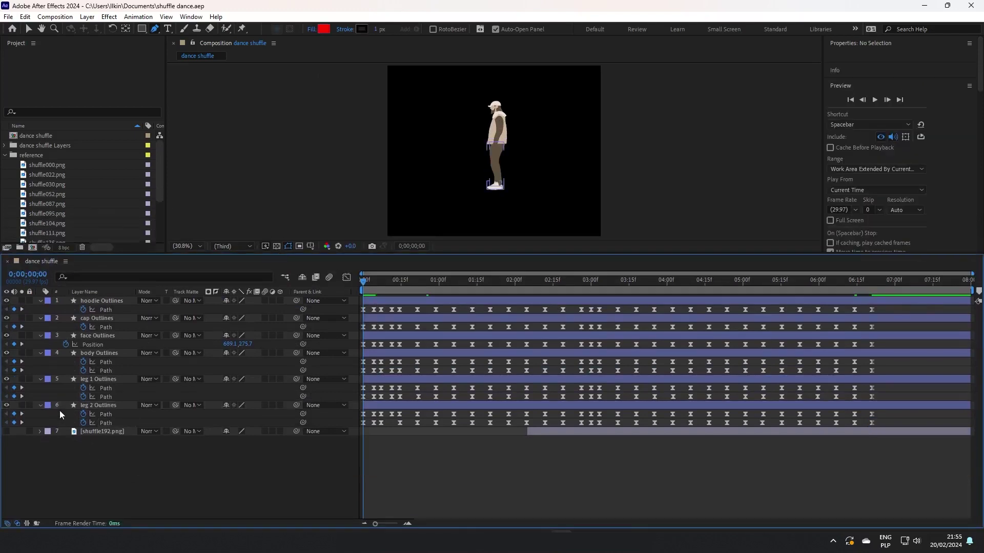
left_click(40, 379)
left_click(41, 353)
left_click(40, 336)
left_click(41, 318)
left_click(41, 301)
left_click(40, 344)
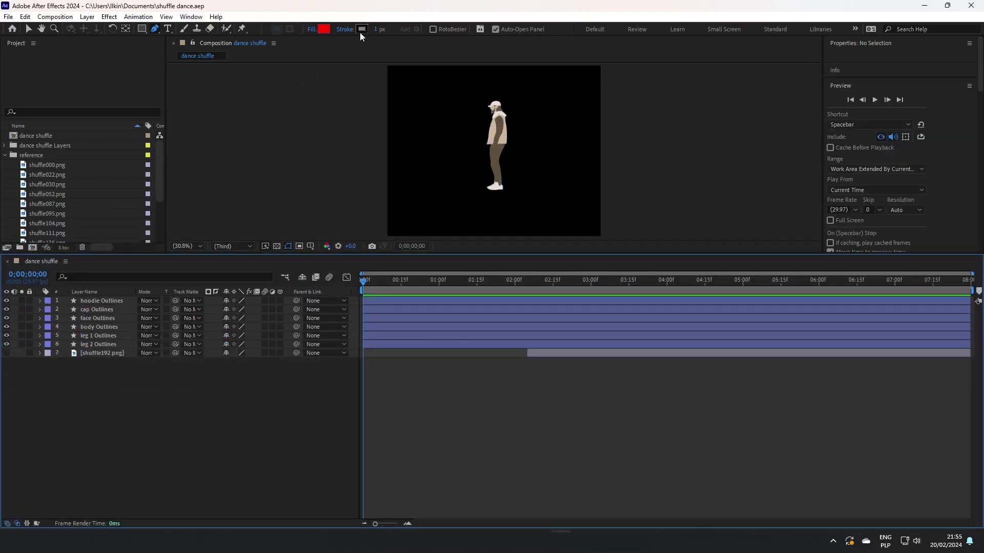
- Draw a background rectangle about 1356 × 1083 px covering the whole composition and move its layer below all others
left_click_drag(383, 68, 599, 238)
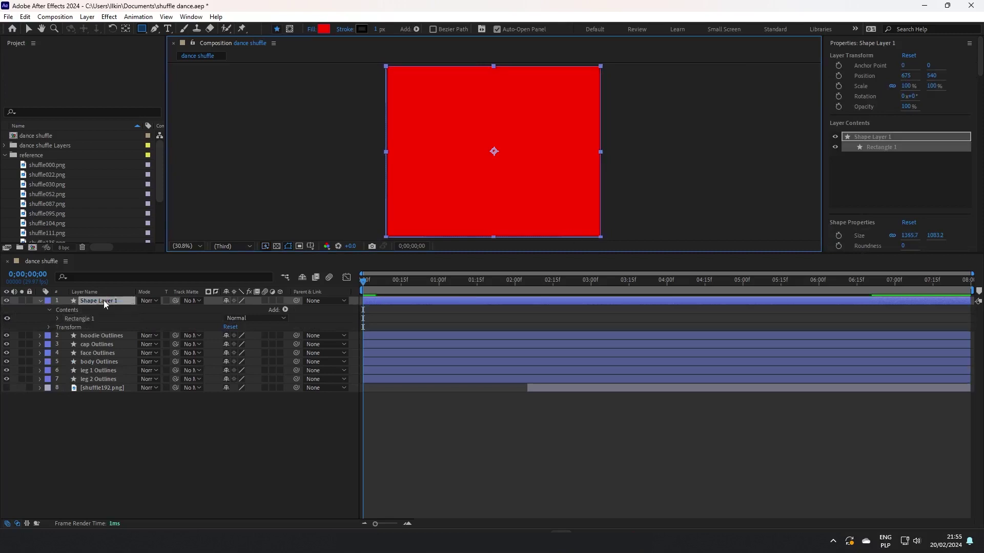
left_click_drag(103, 300, 103, 365)
left_click(41, 362)
left_click(41, 362)
- Hide the background rectangle's stroke and change its fill to an orange-brown color
left_click(57, 380)
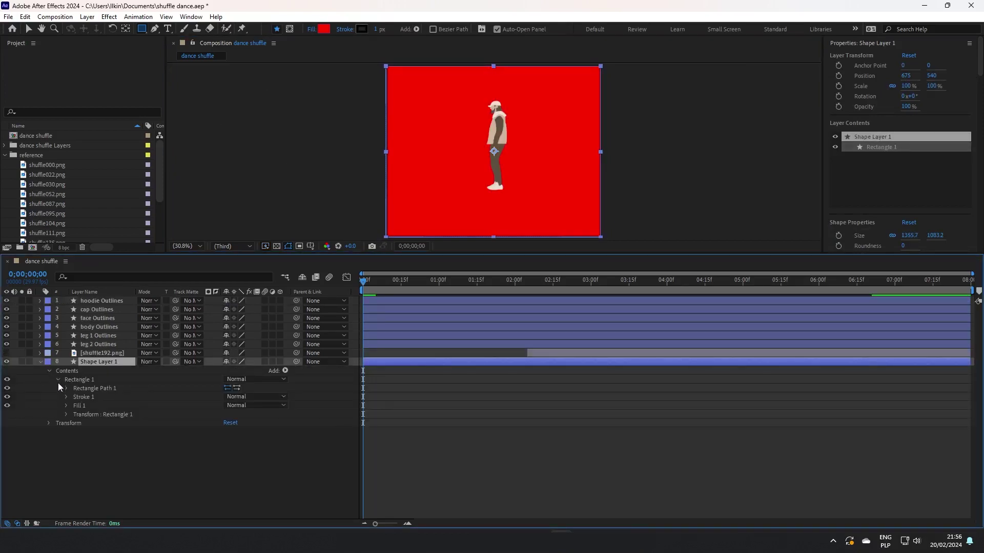
left_click(7, 397)
left_click(324, 29)
left_click(575, 332)
left_click(505, 135)
left_click(592, 282)
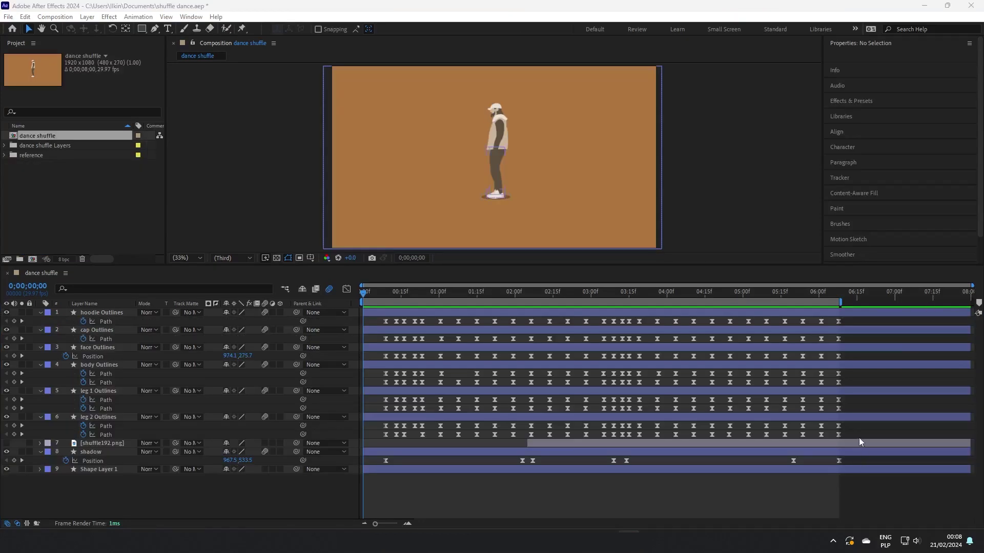
- Select all outline and shadow keyframes, compress their timing so the last falls at about 0;00;04;15, and preview the animation
left_click_drag(859, 438, 472, 415)
left_click_drag(370, 340, 376, 315)
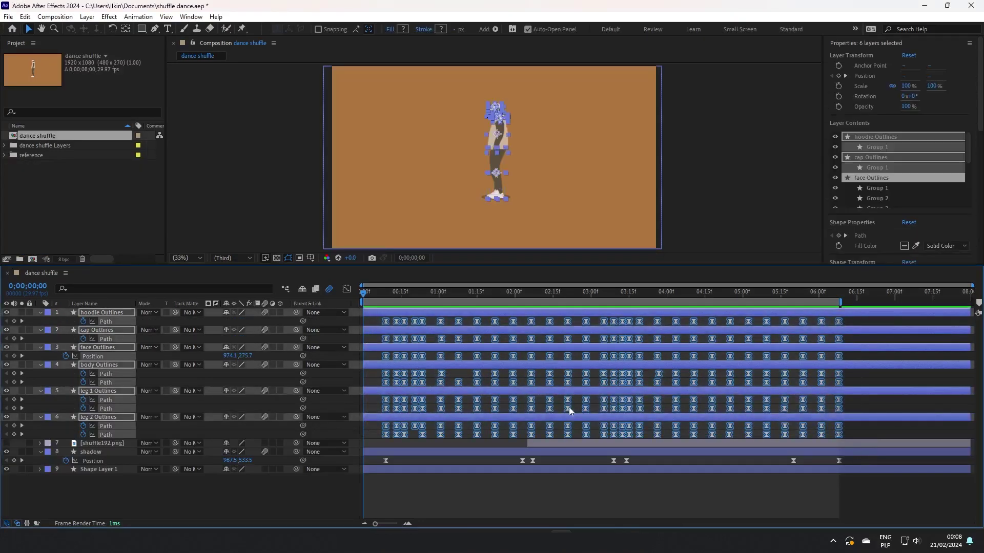
left_click_drag(863, 460, 387, 313)
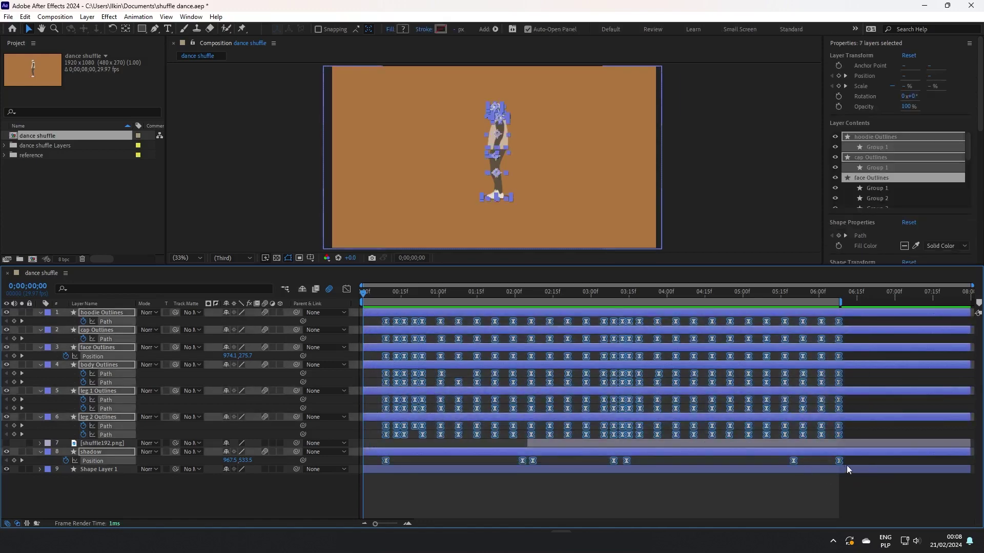
left_click(831, 462)
left_click_drag(863, 465, 364, 302)
left_click_drag(839, 462, 735, 463)
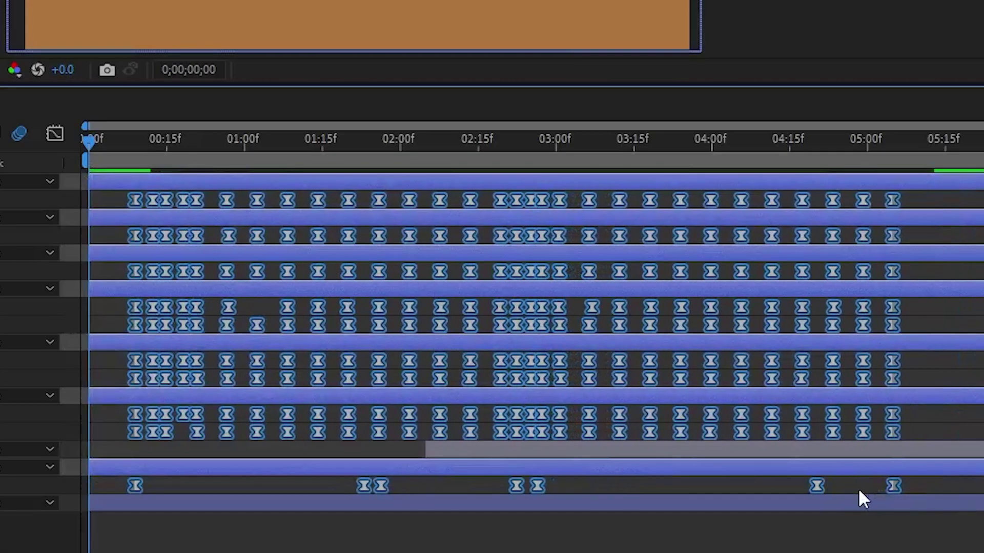
left_click_drag(859, 488, 792, 485)
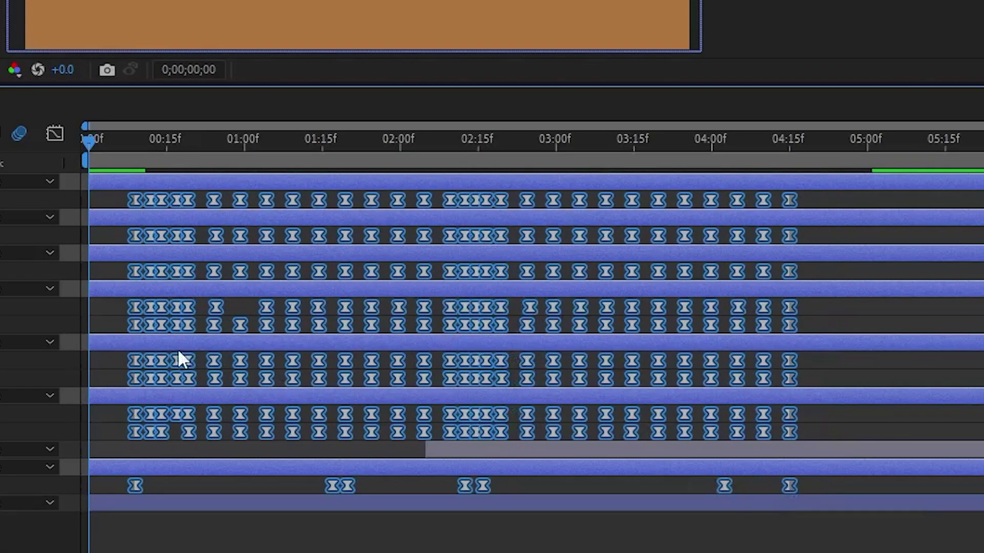
key("space")
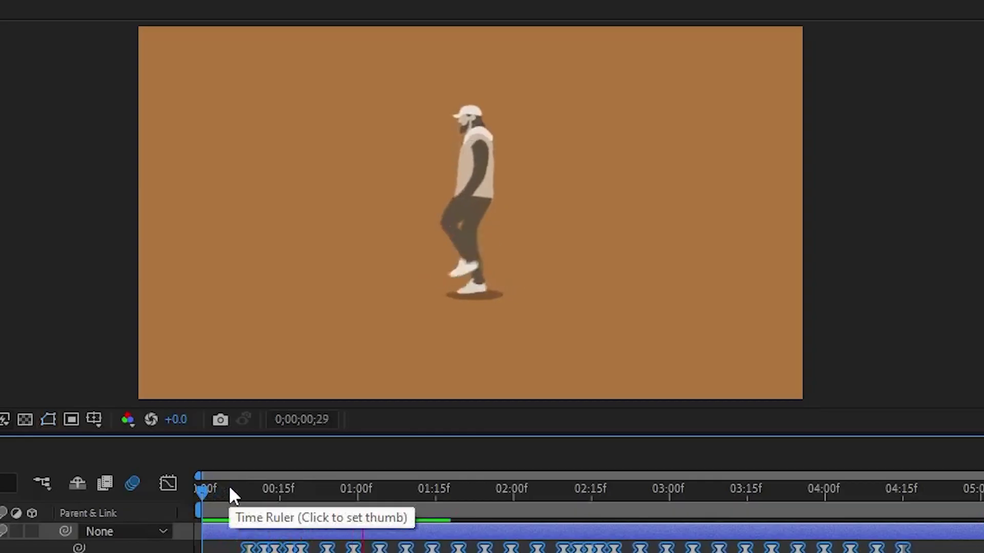